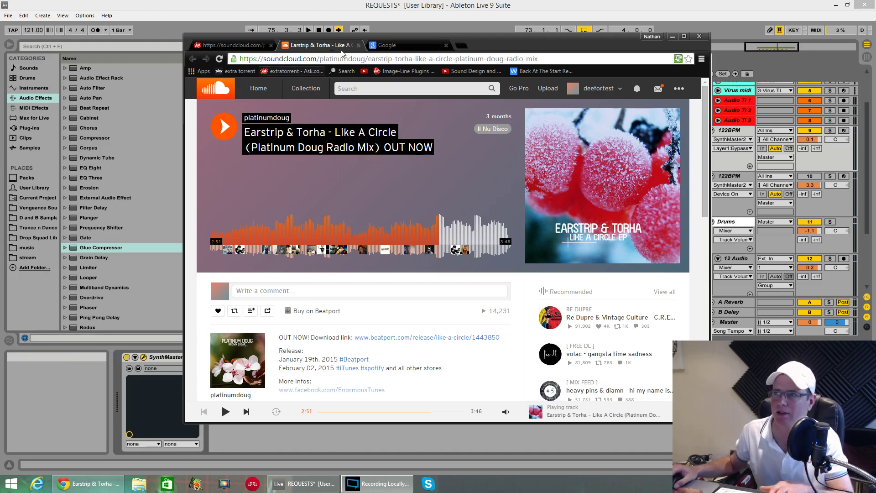
Step: Drag the SoundCloud browser window down-left to uncover the SynthMaster2 plugin window
click(487, 44)
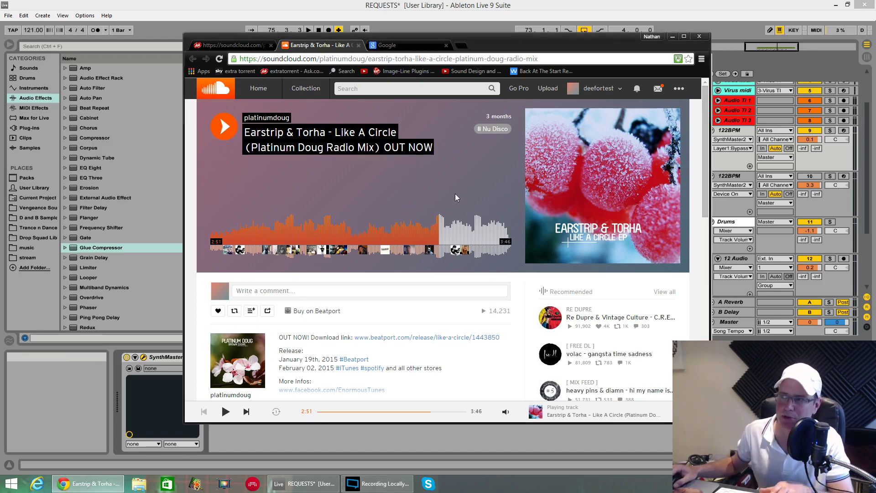
drag(488, 44, 470, 89)
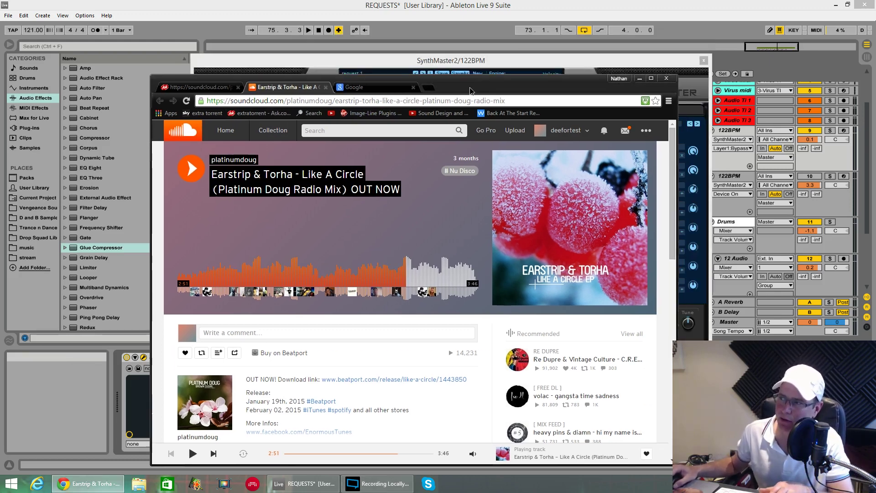
Step: Minimize the browser, solo the 122BPM synth track and play it from bar 73
click(639, 78)
drag(489, 58, 471, 236)
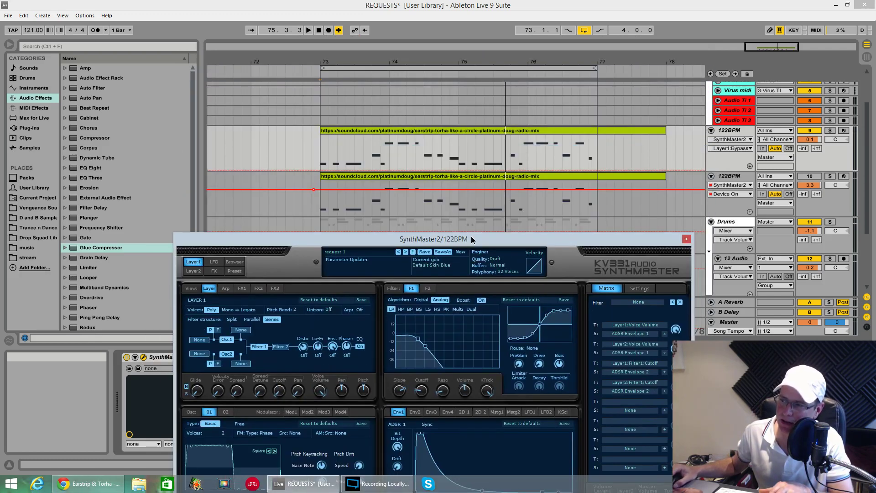
click(321, 155)
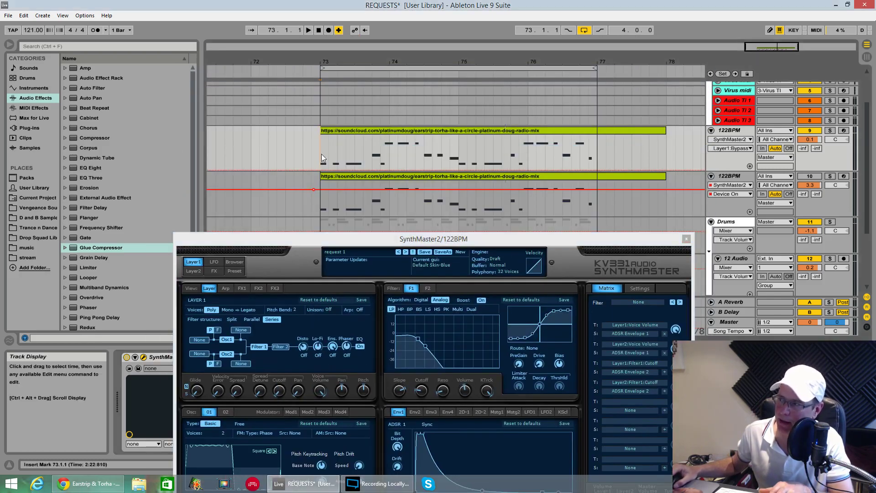
click(830, 131)
key(space)
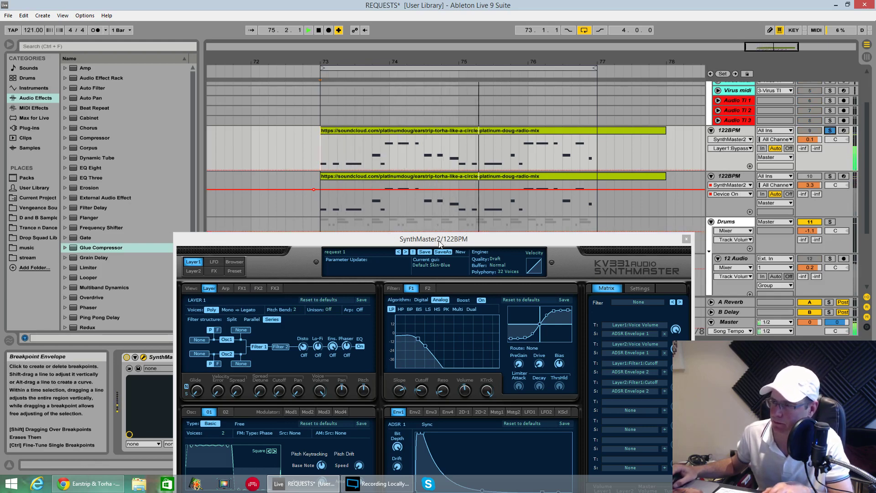
Step: Raise layer 1's low-pass filter cutoff slightly in SynthMaster2
drag(440, 243, 471, 171)
mouse_move(454, 320)
drag(454, 320, 455, 312)
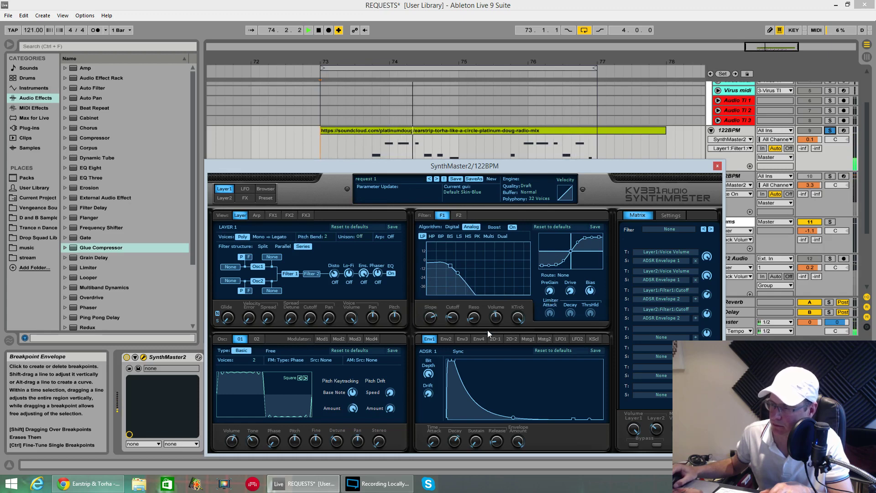
mouse_move(480, 318)
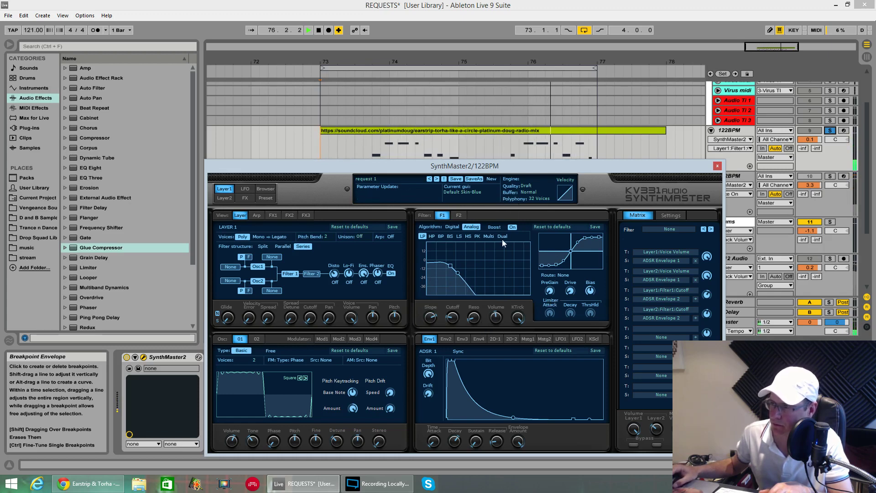
Step: Show the Layer2 tab, unsolo the 122BPM track, and nudge the plugin window up
click(223, 198)
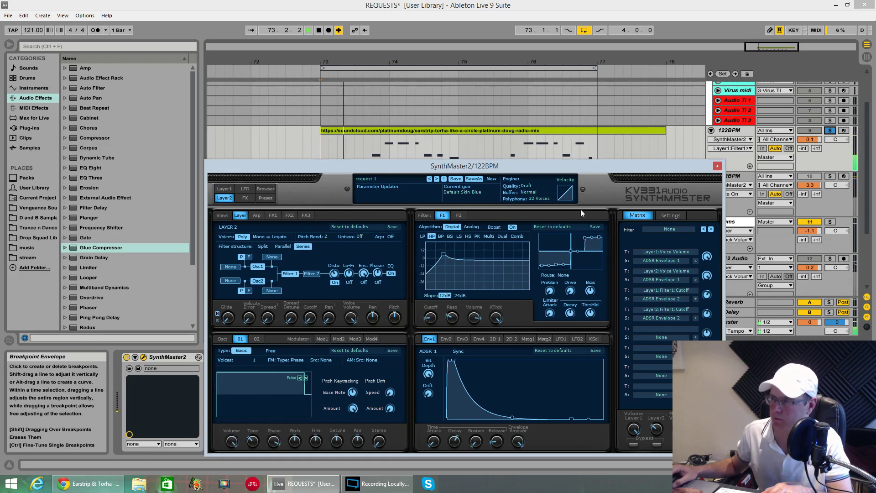
click(829, 131)
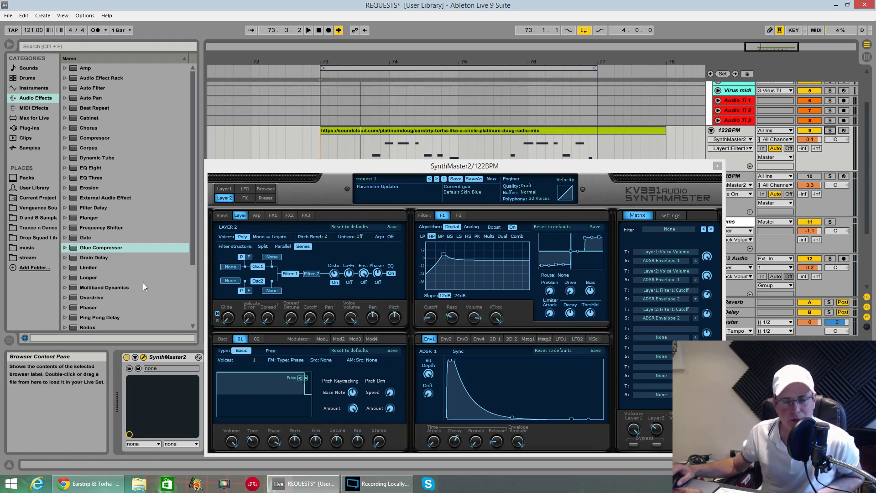
drag(503, 171, 510, 116)
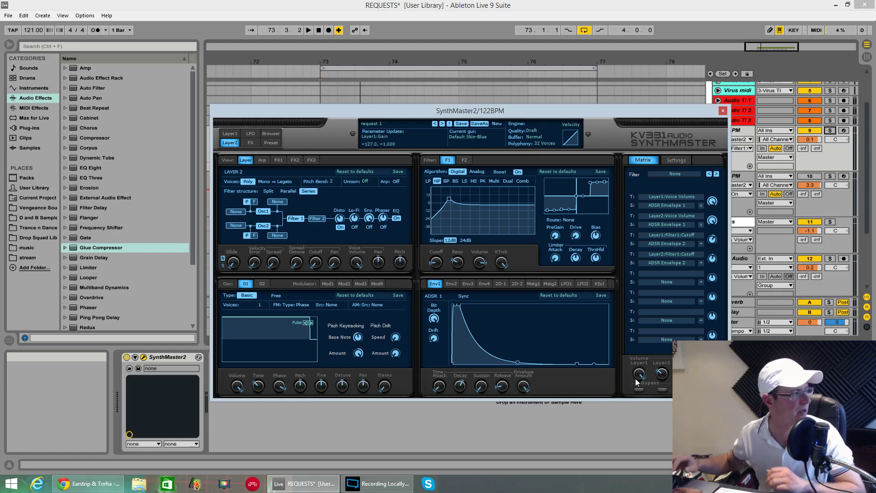
Step: Bypass layer 2 and play the soloed track, checking layer 1's square and second oscillators
click(661, 390)
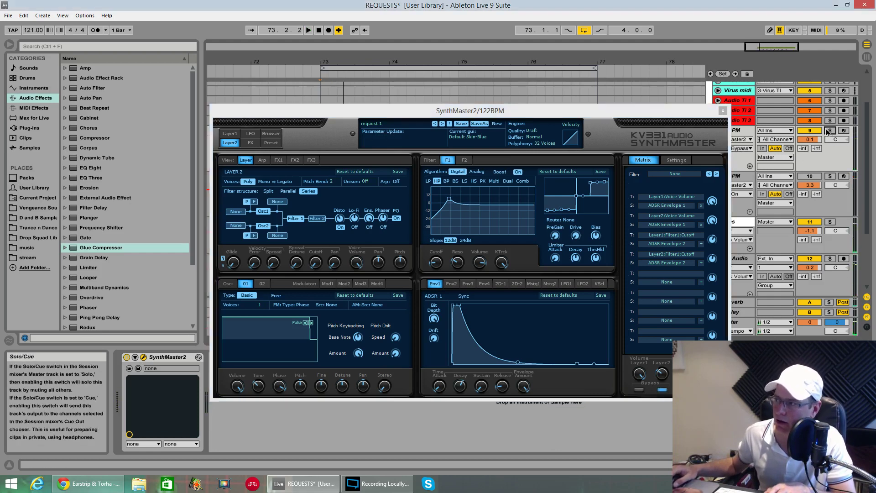
click(830, 130)
key(space)
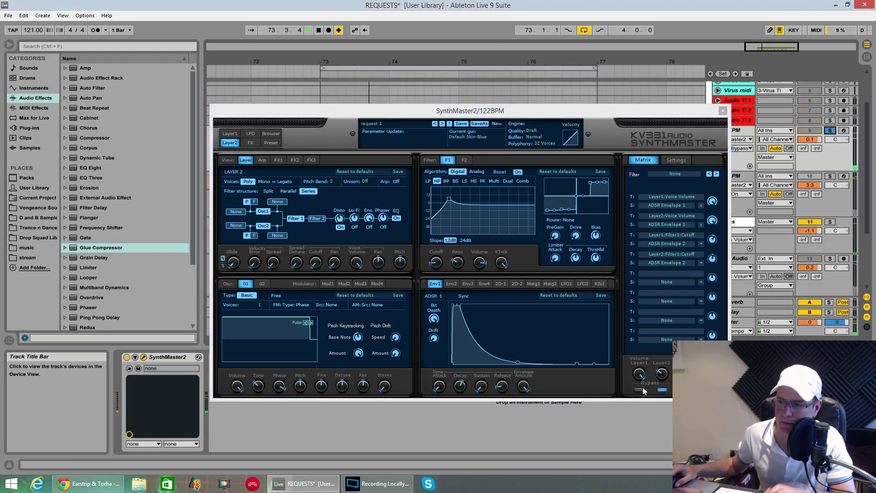
click(262, 284)
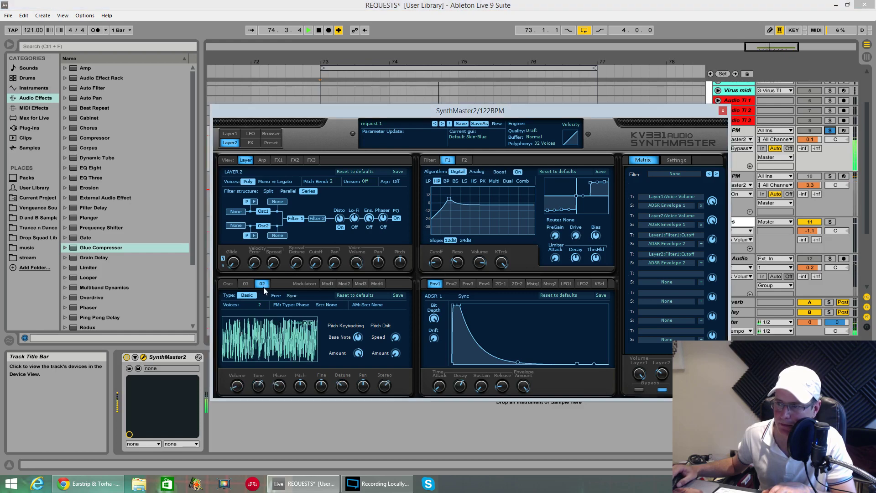
click(230, 134)
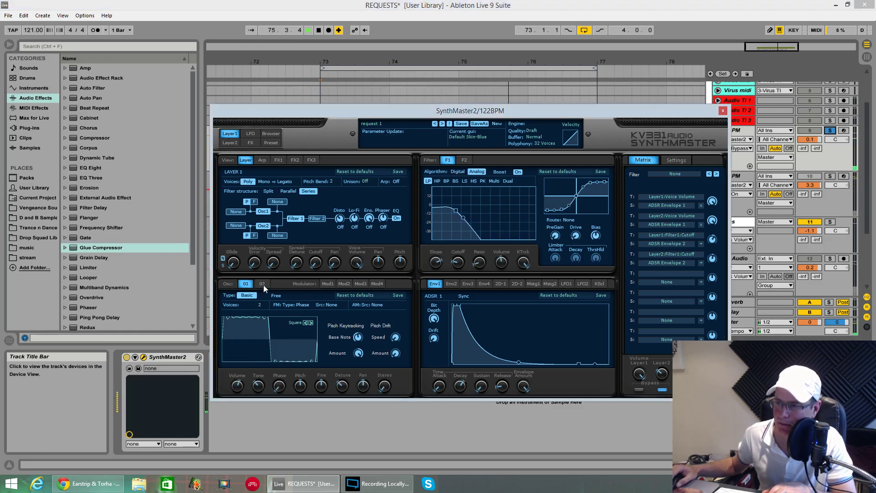
click(263, 284)
click(245, 285)
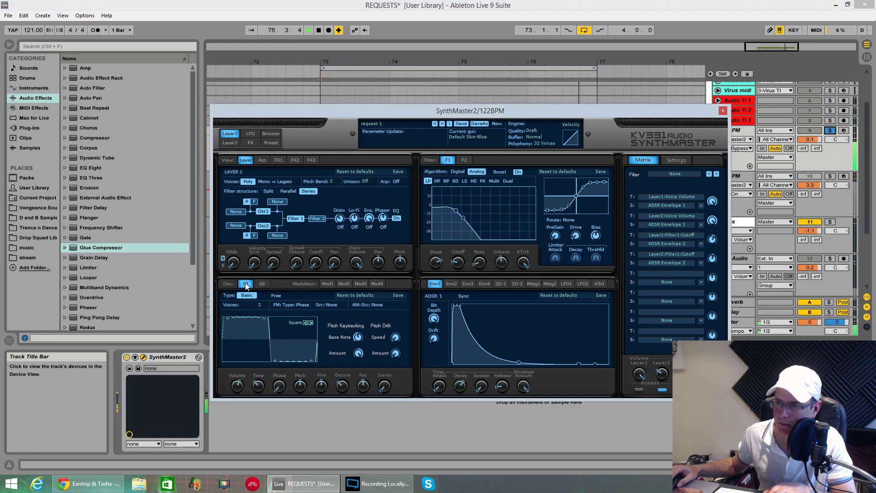
key(space)
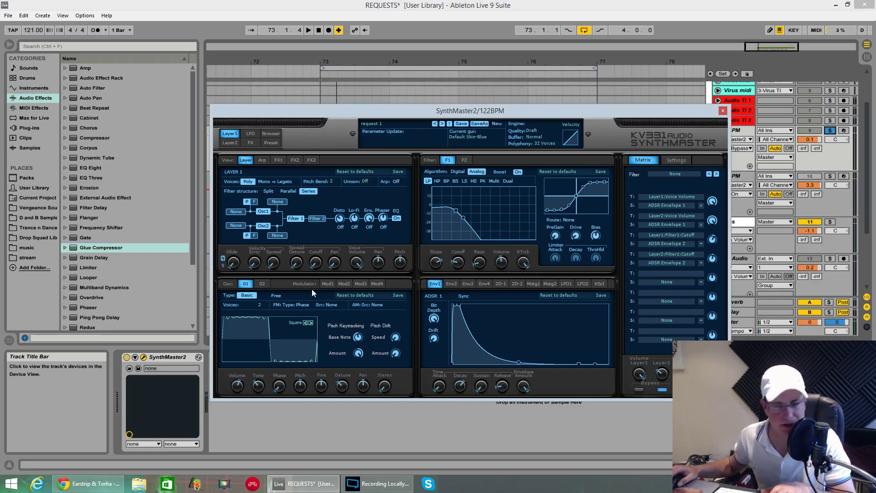
Step: Bypass layer 1 instead and audition layer 2, checking its pulse and noise oscillators
click(640, 390)
click(662, 390)
key(space)
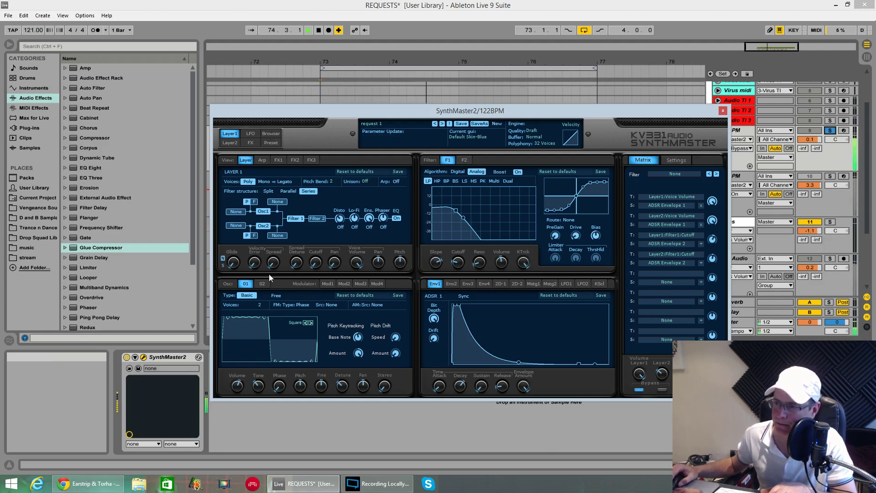
click(234, 142)
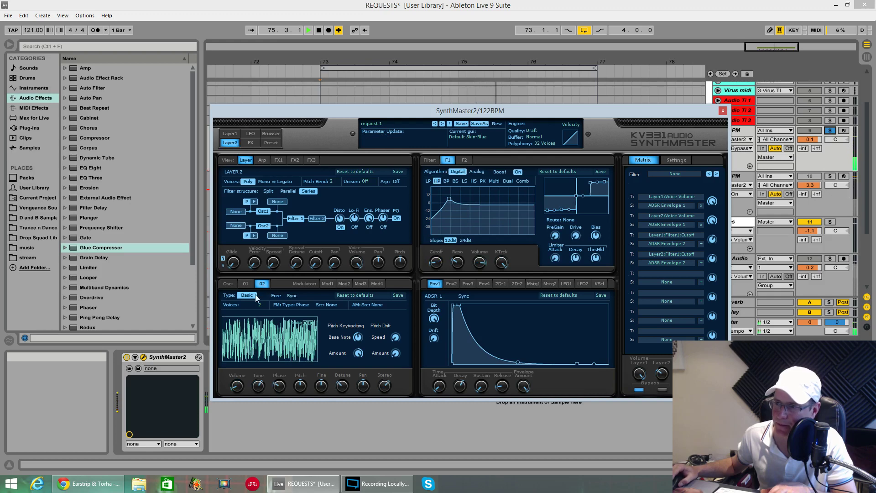
click(246, 284)
click(261, 283)
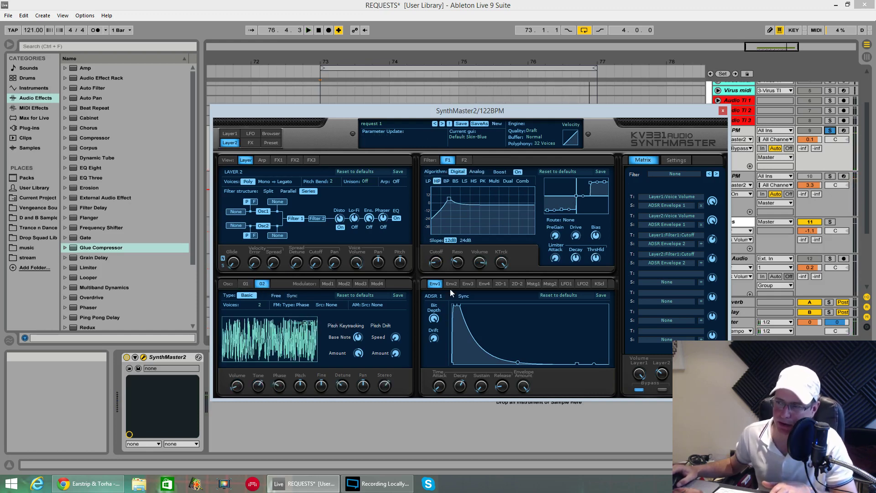
click(441, 205)
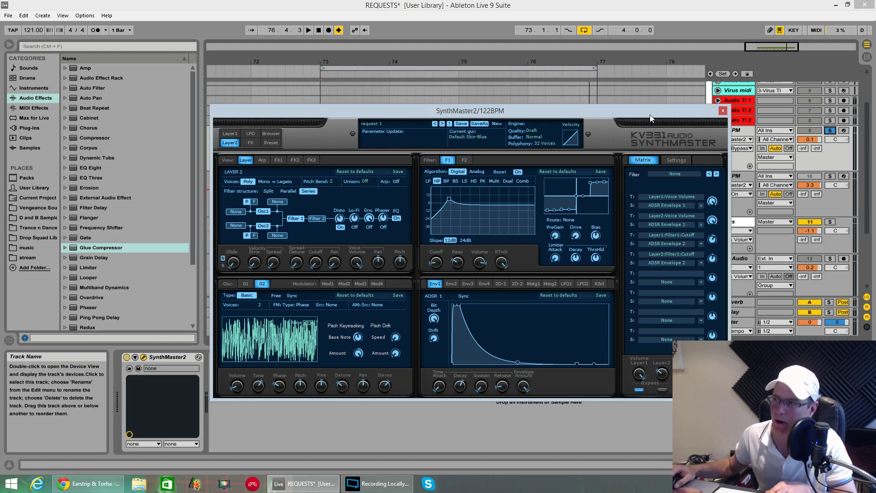
Step: Replay the loop with the synth track soloed, then stop playback
key(space)
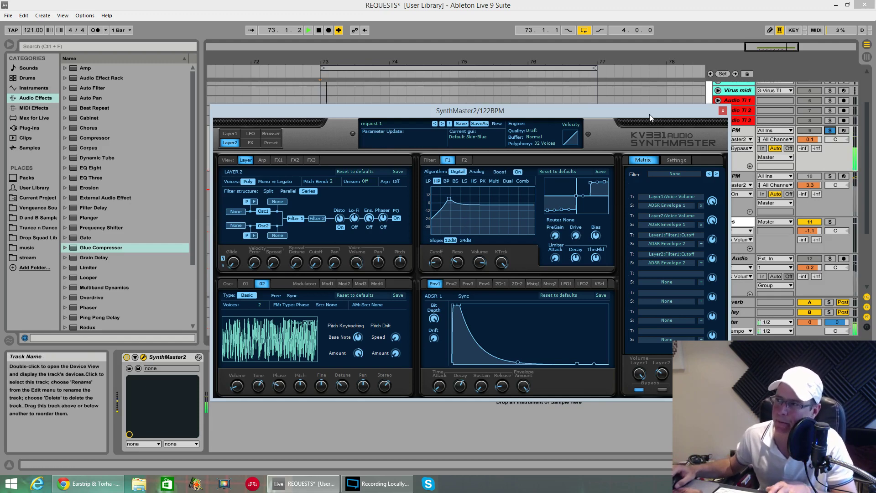
click(830, 131)
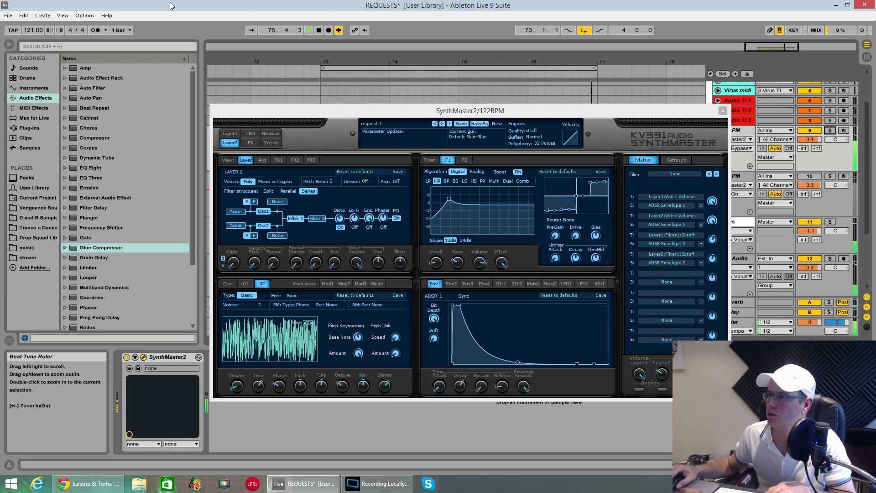
key(space)
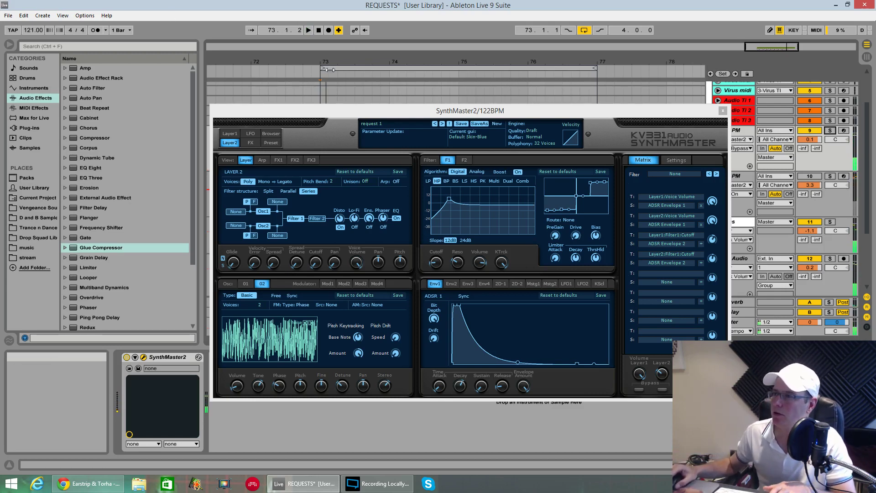
Step: Reset SynthMaster 2 to its default patch with New > Load Default
click(498, 125)
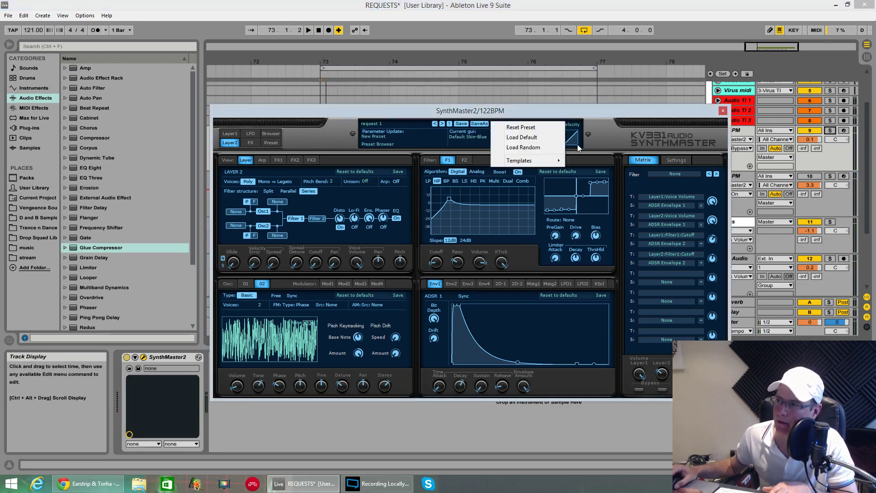
click(536, 137)
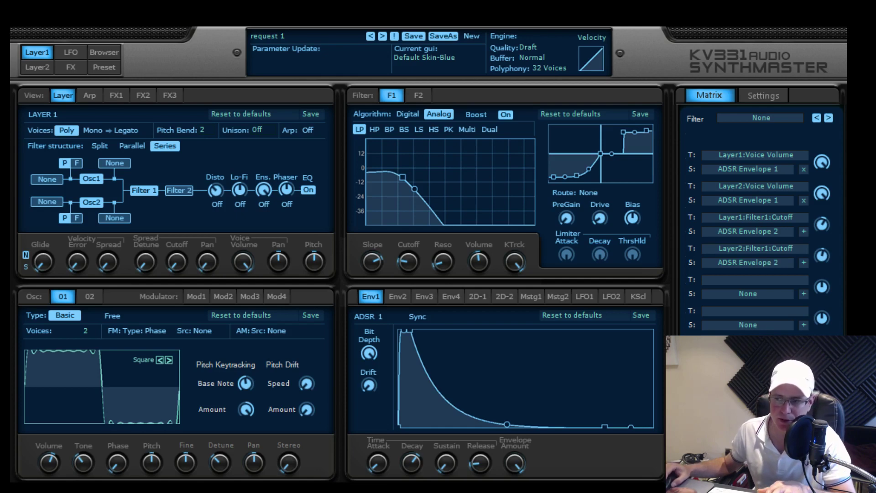
Step: Turn layer 1's Env1 envelope amount to full and show oscillator 2's single sine voice
click(514, 463)
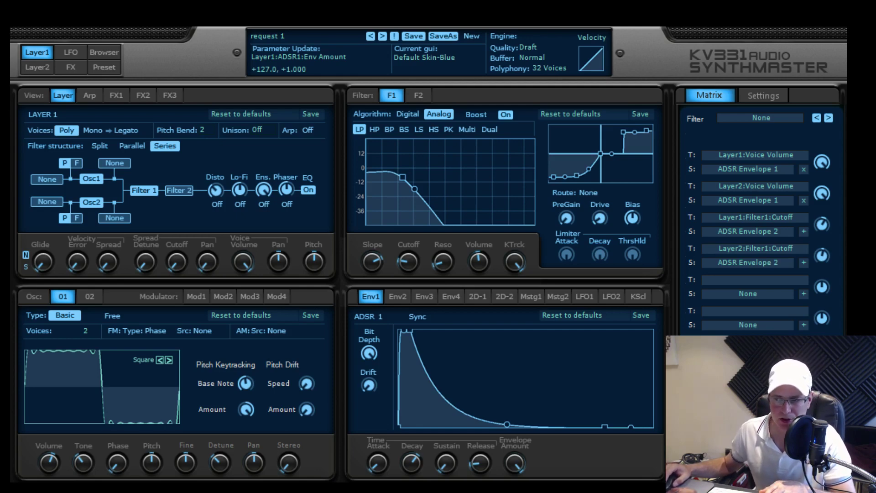
click(88, 297)
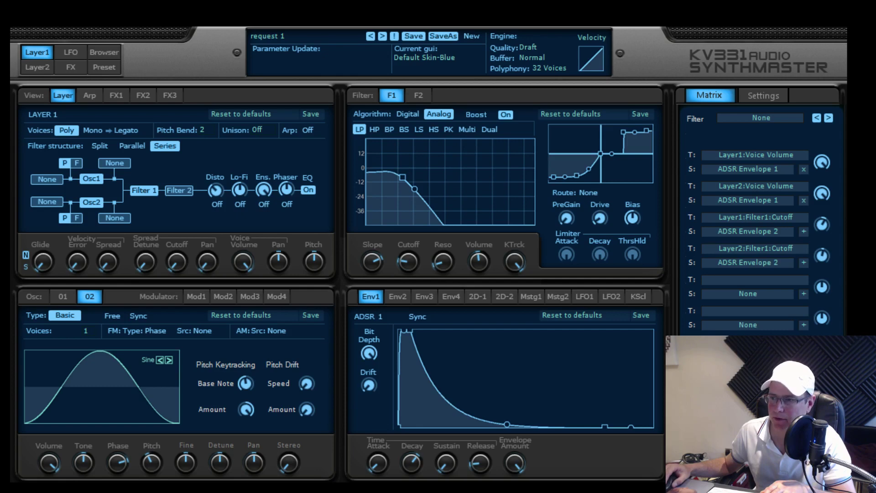
Step: Compare oscillator 1's square with oscillator 2's sine, then show the FX1 distortion page
click(64, 295)
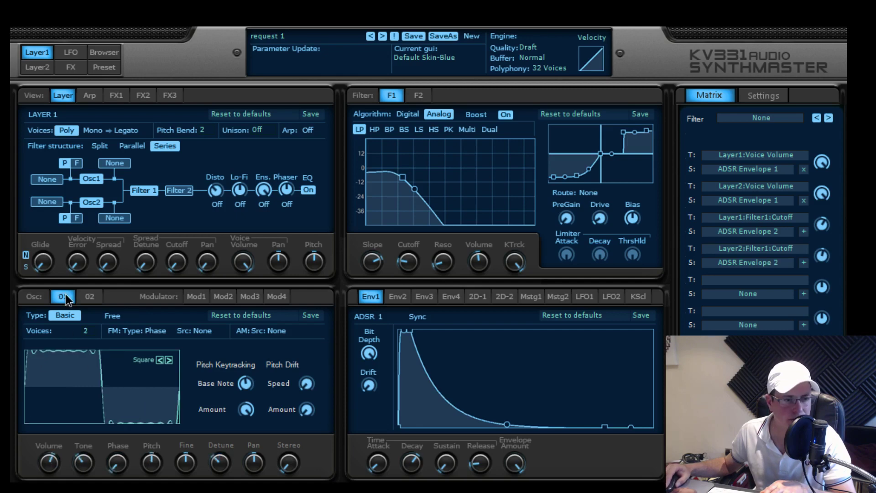
click(93, 295)
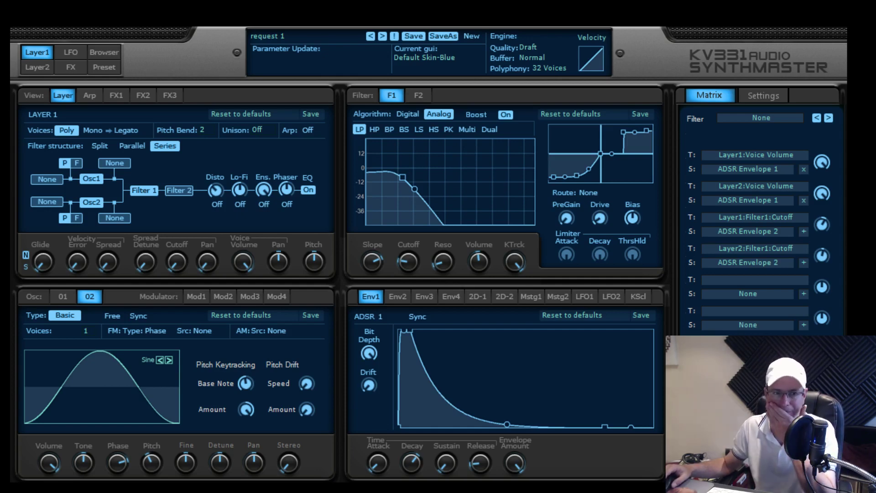
click(119, 95)
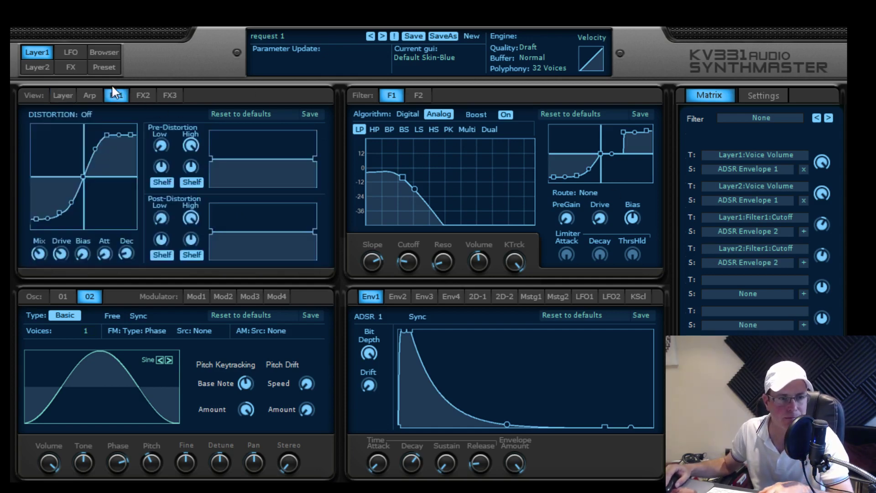
Step: Move through layer 1's FX2 slot to the FX3 phaser and EQ page
click(143, 98)
click(169, 94)
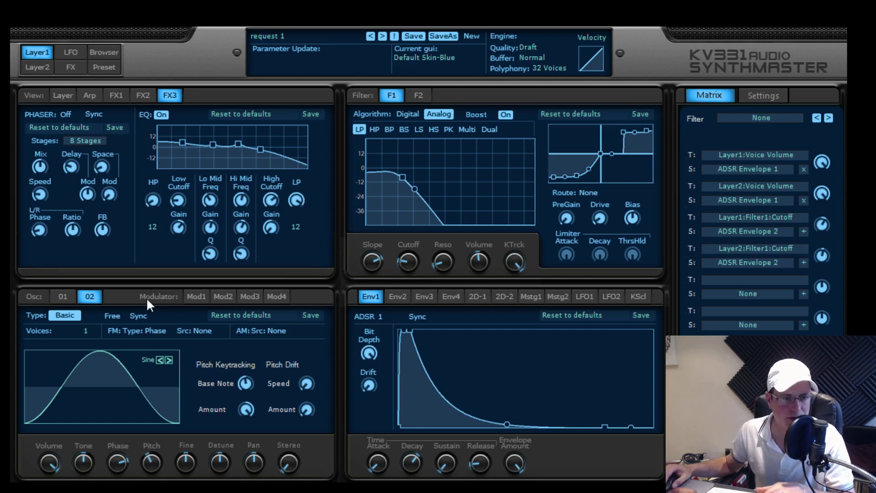
Step: Show the Env2 tab, the ADSR envelope modulating layer 1's filter cutoff
click(395, 295)
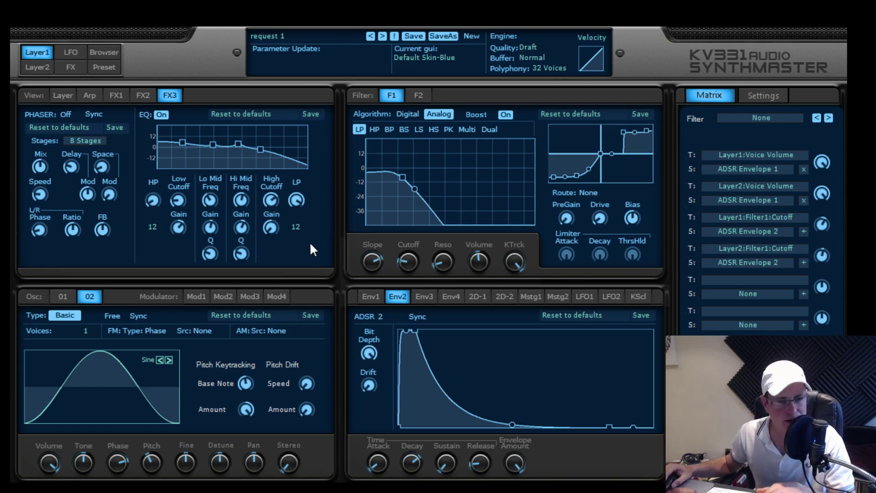
Step: Display ADSR 1's pluck shape (instant attack, quick decay, near-zero sustain) after glancing at Env2
click(362, 293)
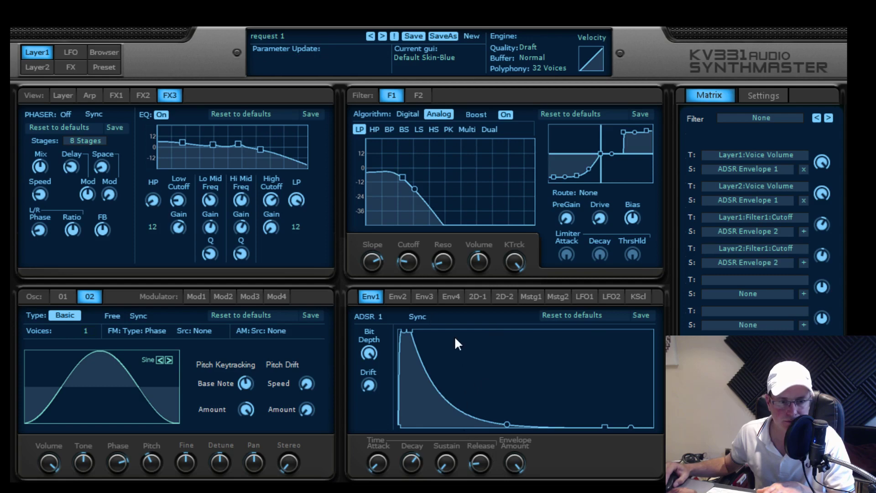
click(399, 298)
click(366, 298)
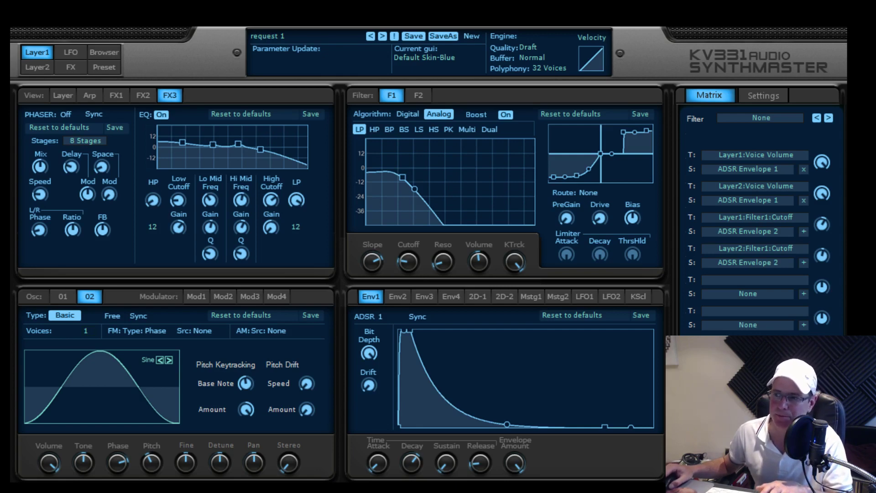
Step: Switch SynthMaster to Layer 2 to show its pulse oscillator, high-pass filter and distortion
click(50, 69)
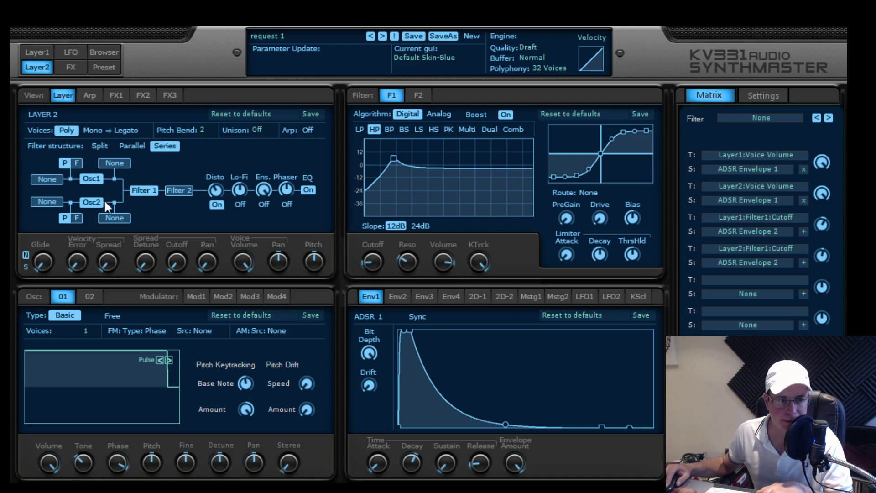
Step: Show Layer 2's Osc 02, the two-voice noise waveform
click(89, 297)
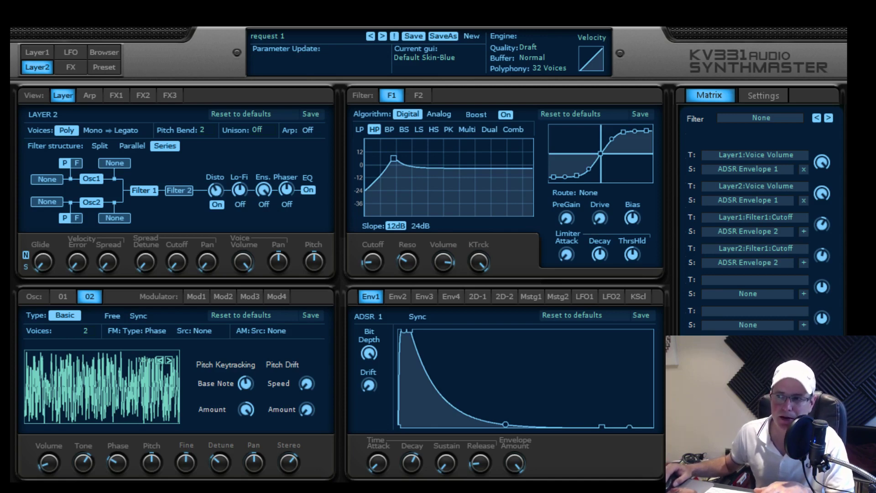
Step: Show the FX1 Distortion panel for Layer 2
click(115, 95)
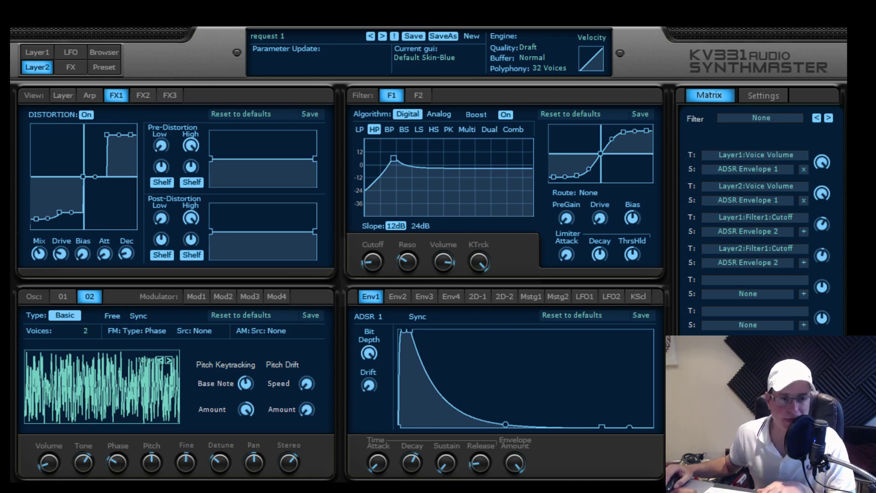
Step: Bring up the Synth FX page with echo, reverb, chorus and layer routing
click(72, 67)
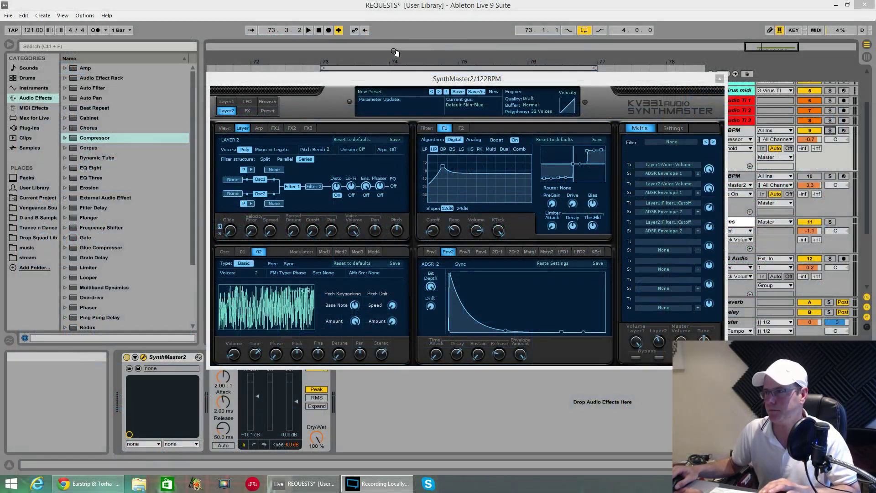
Step: Start the bass loop playing and return SynthMaster to Layer 1's sine oscillator and low-pass filter
drag(396, 78, 400, 169)
key(space)
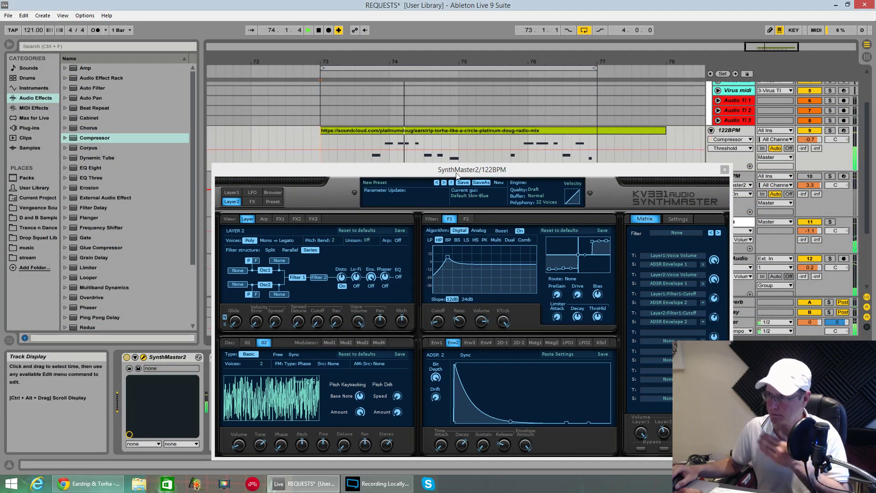
drag(461, 172, 465, 126)
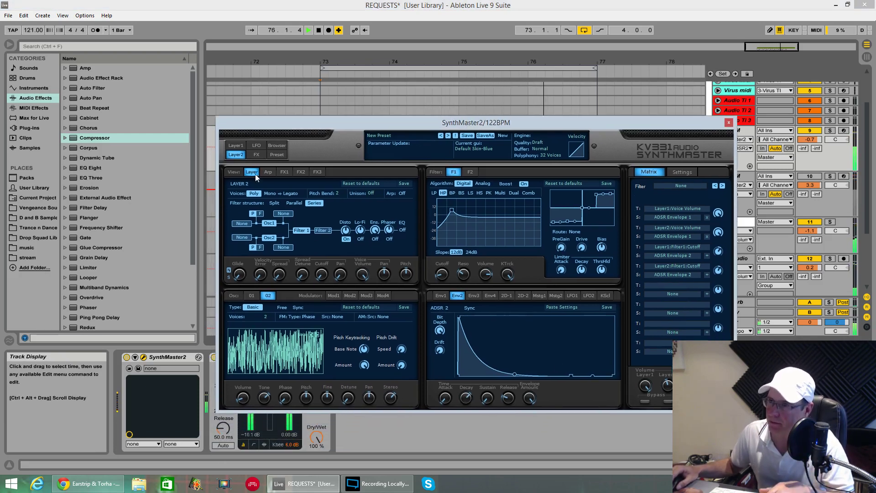
click(236, 145)
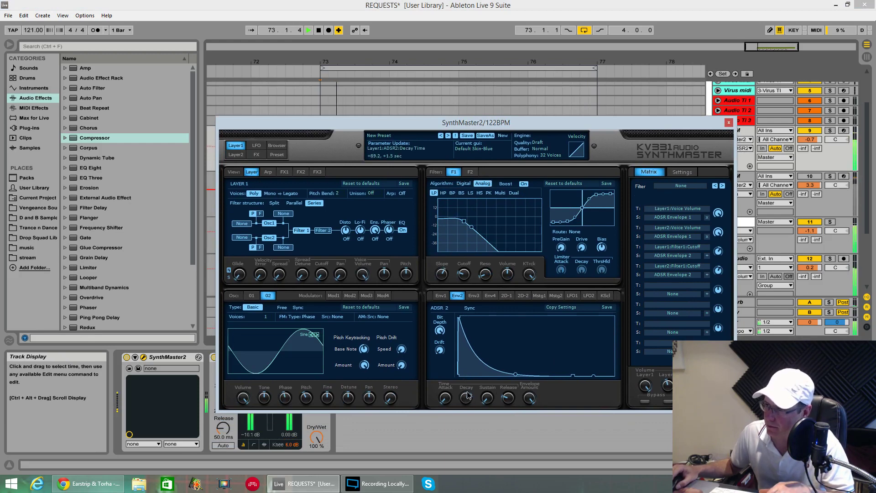
Step: Raise Layer 1's ADSR 2 decay from 1.5 to about 10.4 seconds
mouse_move(468, 395)
mouse_down()
mouse_move(468, 368)
mouse_move(466, 402)
mouse_up()
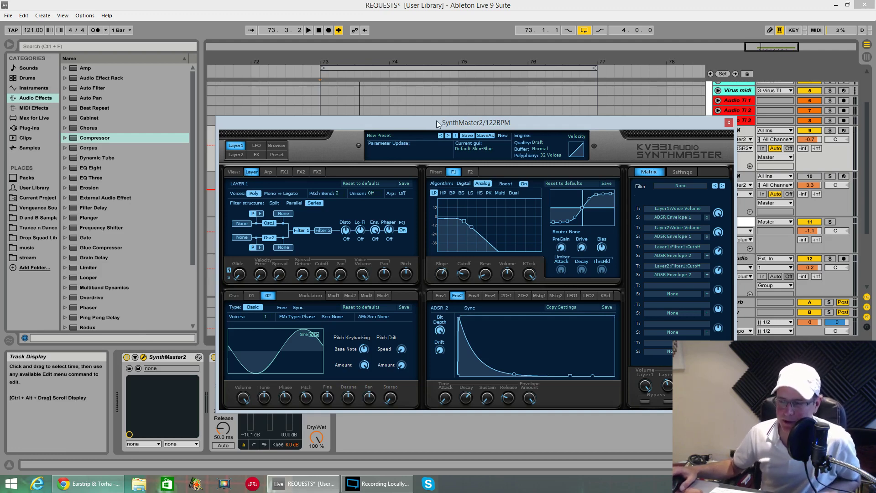
drag(431, 126, 429, 91)
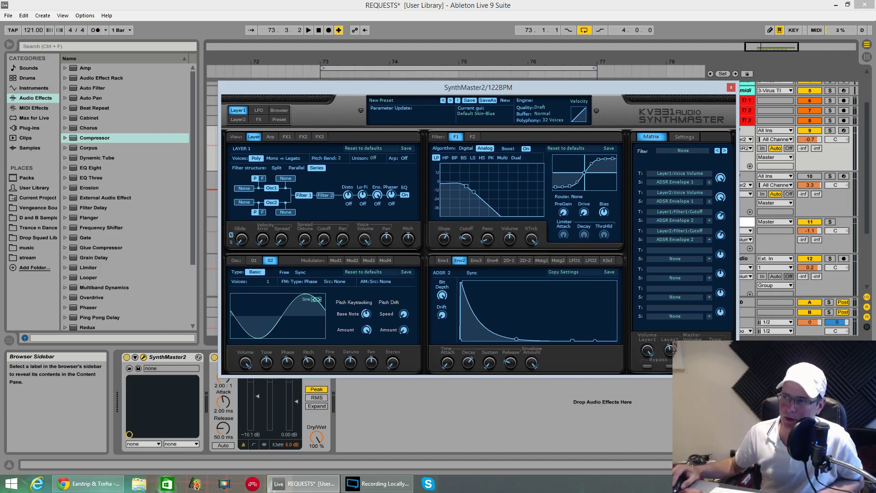
drag(492, 92, 487, 60)
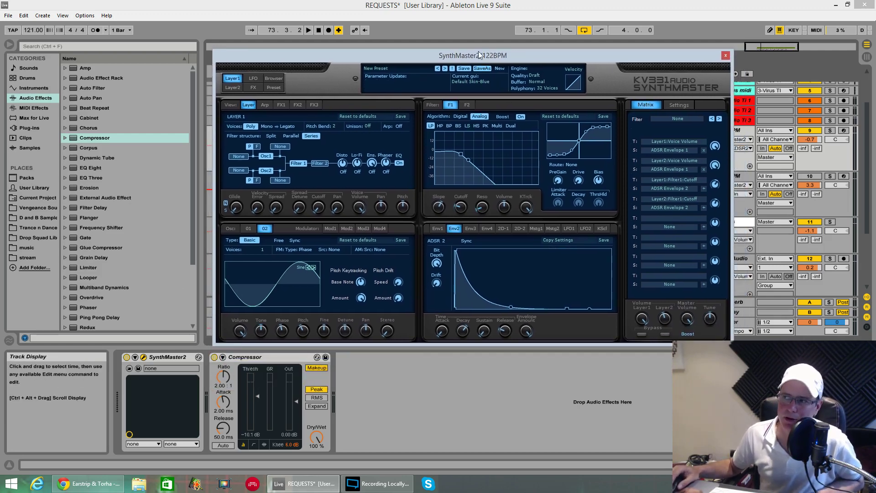
drag(481, 55, 471, 63)
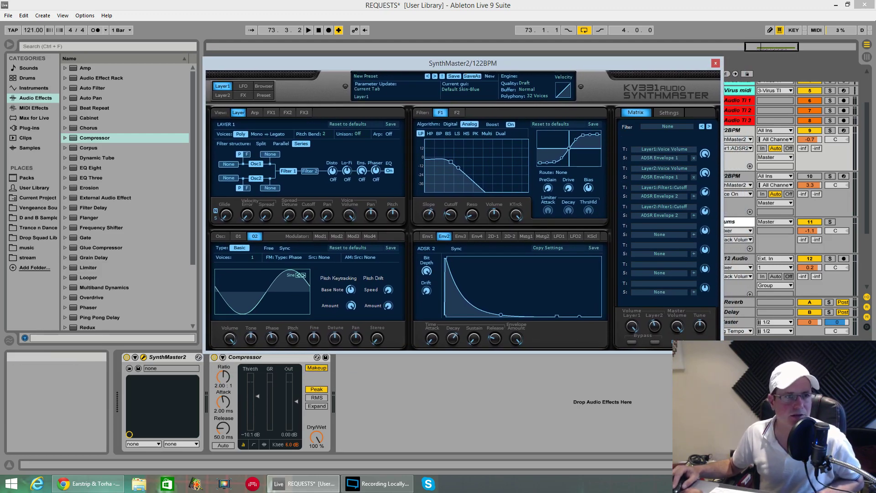